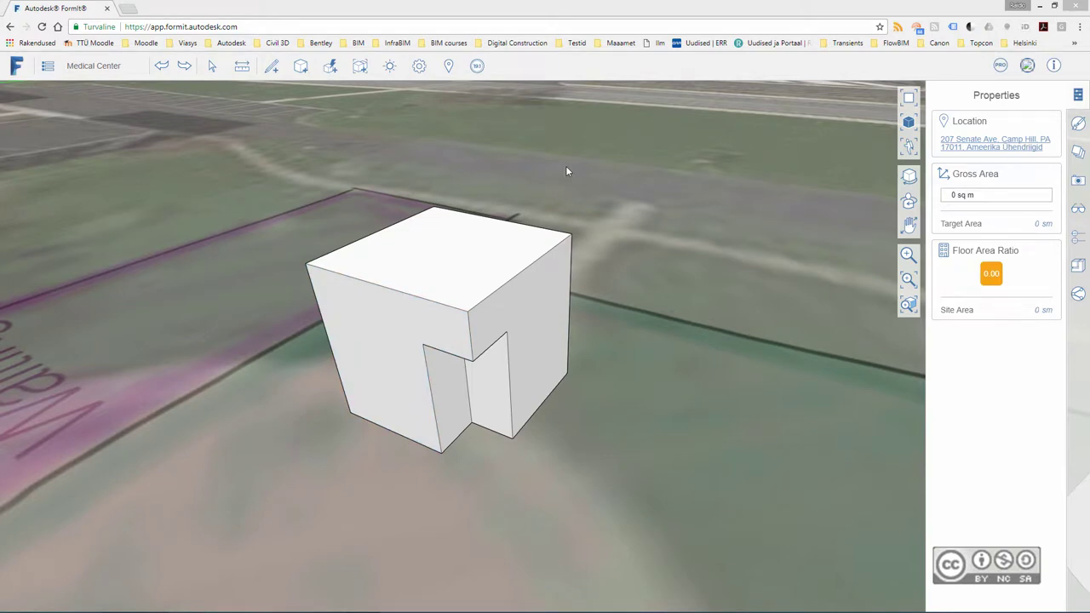
# - Draw a 4.95 m diagonal line between opposite top corners of the block
pyautogui.click(270, 68)
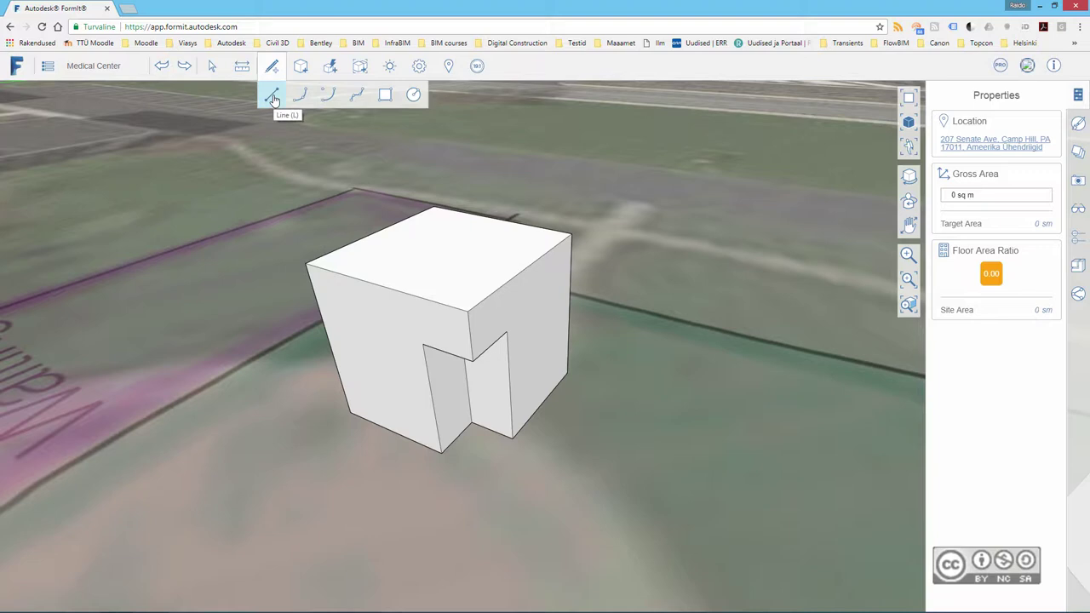
pyautogui.click(273, 99)
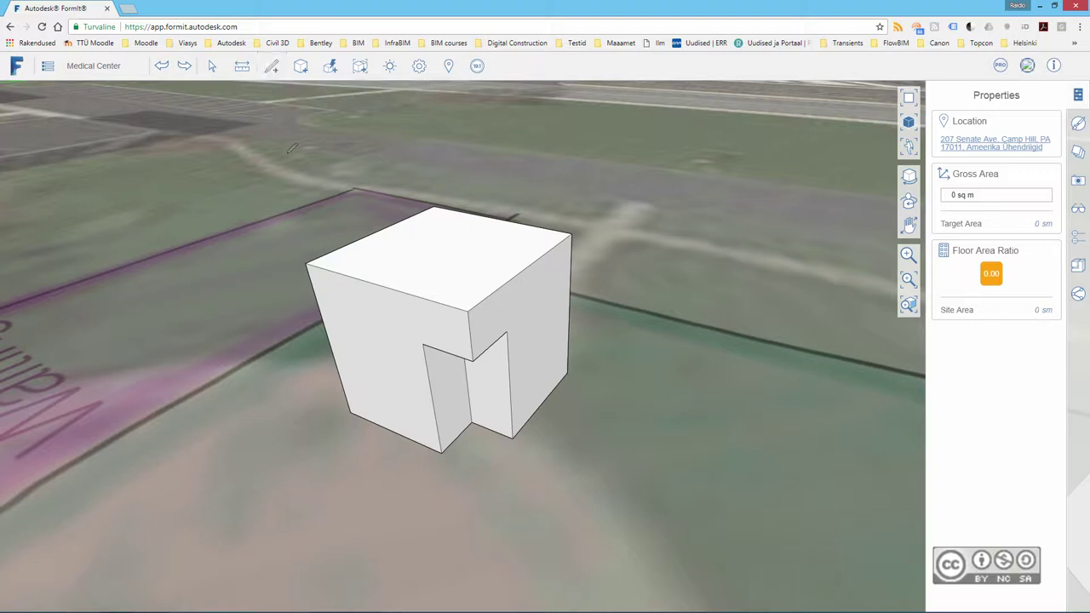
pyautogui.click(306, 264)
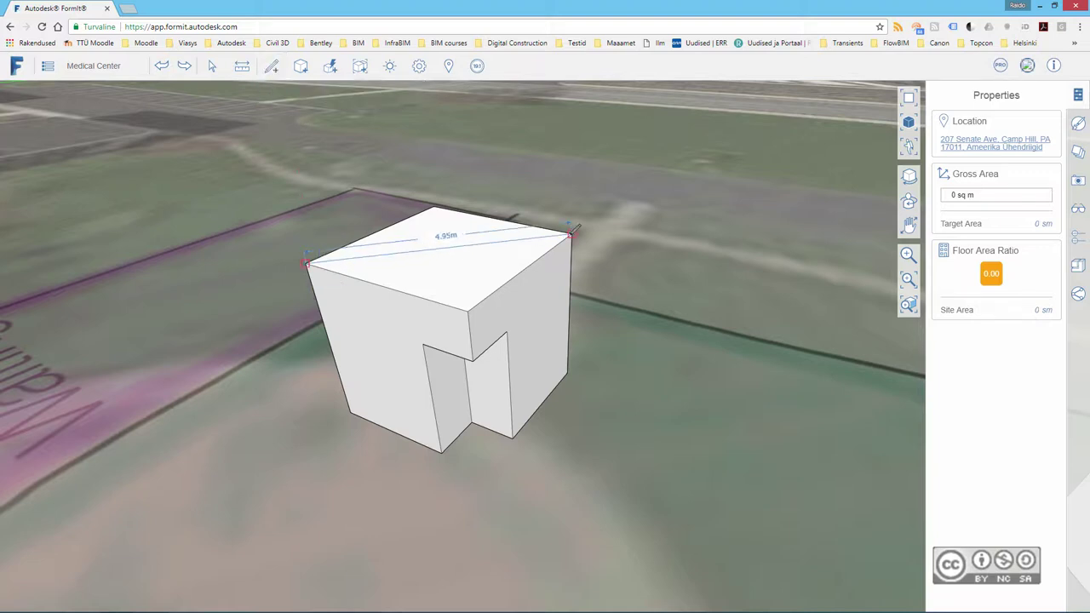
pyautogui.click(571, 231)
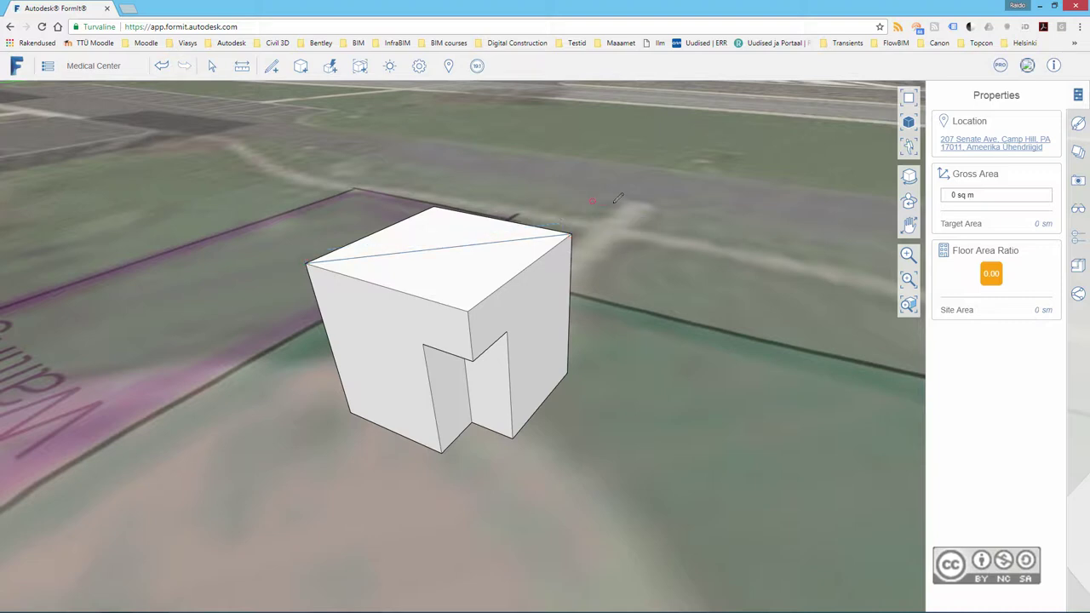
pyautogui.press('Escape')
# - Select the new diagonal edge, then the whole block, and clear the selection
pyautogui.click(471, 252)
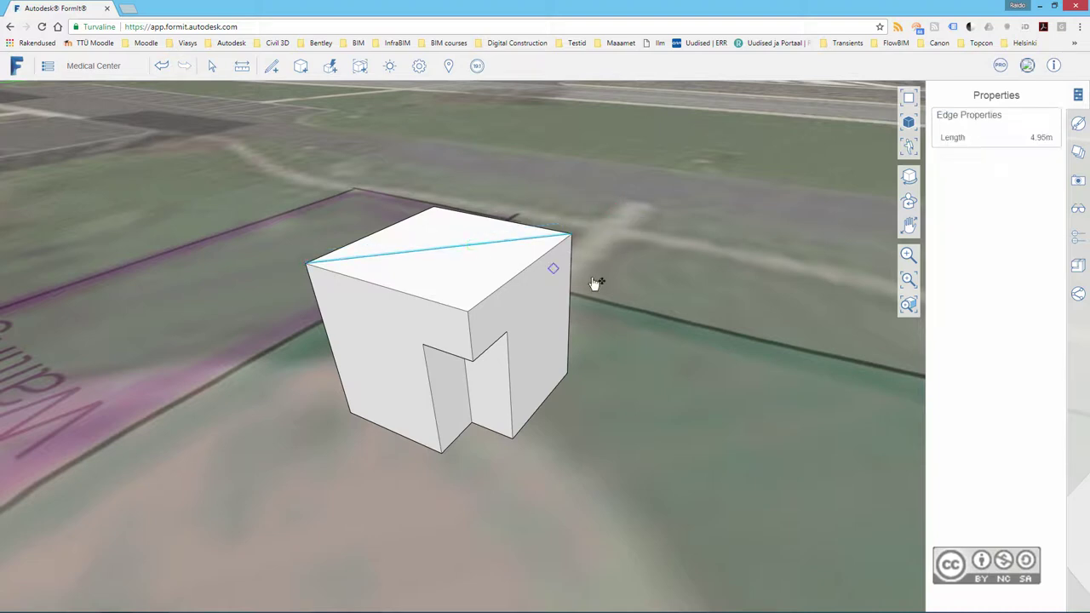
pyautogui.doubleClick(456, 251)
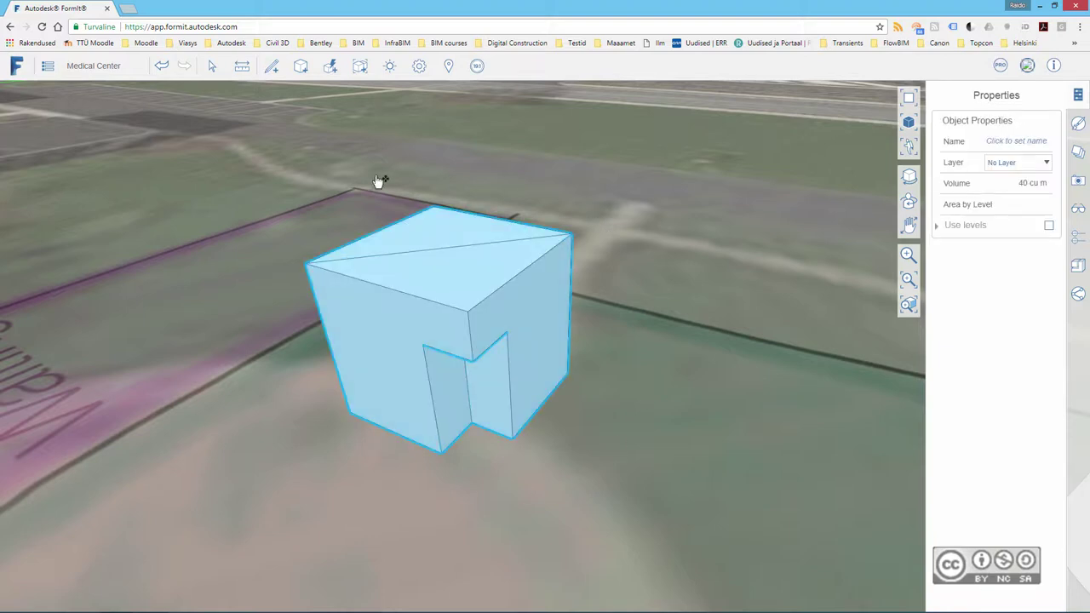
pyautogui.click(554, 188)
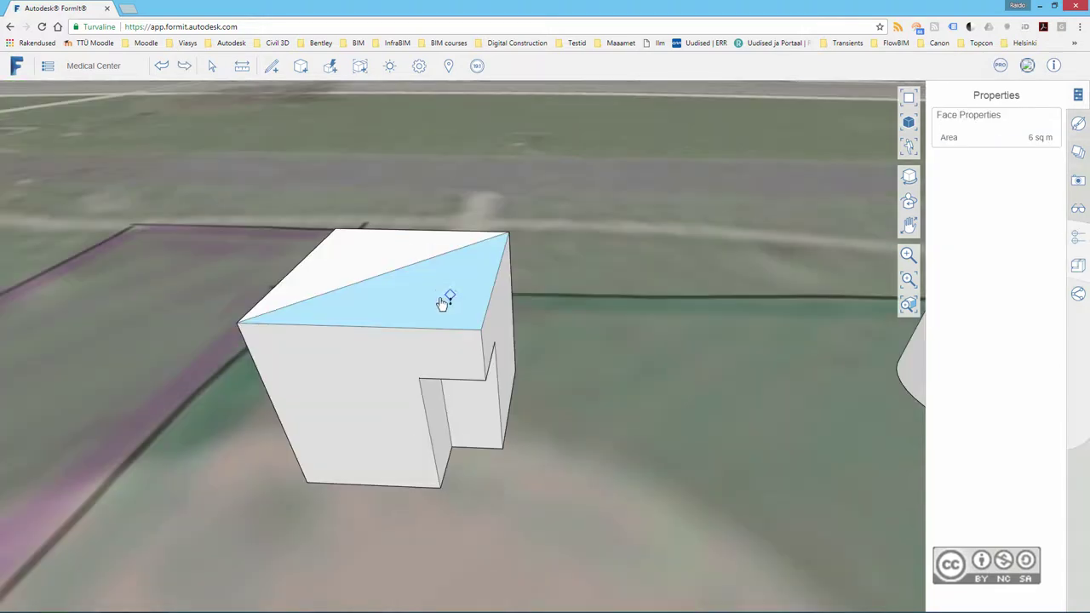
# - Undo, raise the top triangle about 0.6 m, then window-select and delete the block, cylinder and cube
pyautogui.hotkey('ctrl', 'z')
pyautogui.moveTo(431, 284); pyautogui.dragTo(425, 274)
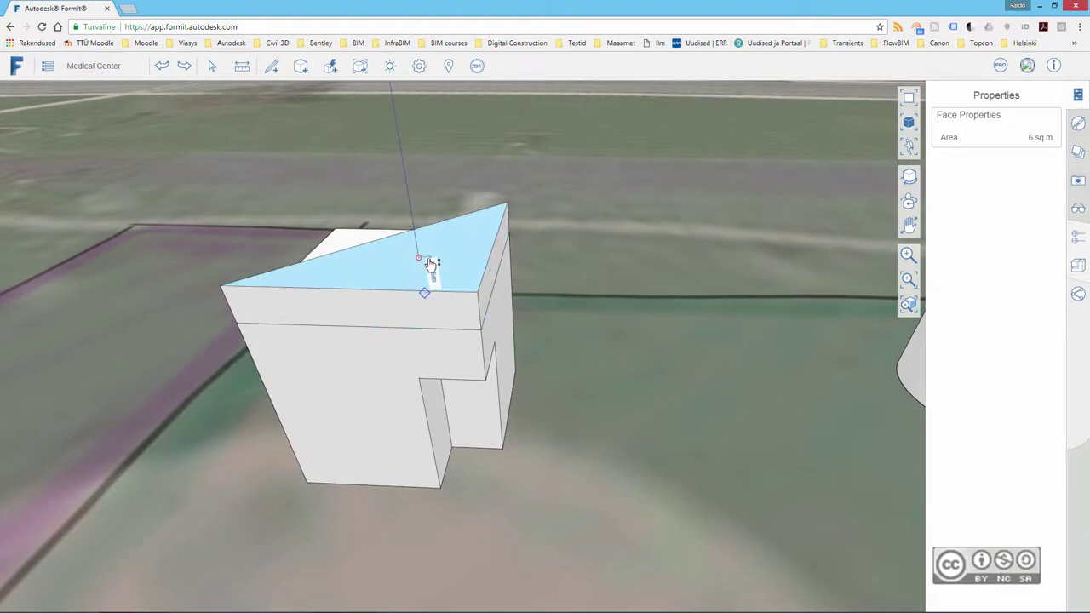
pyautogui.moveTo(417, 333)
pyautogui.mouseDown(button='middle')
pyautogui.moveTo(573, 292)
pyautogui.moveTo(584, 309)
pyautogui.moveTo(445, 281)
pyautogui.moveTo(570, 288)
pyautogui.moveTo(499, 297)
pyautogui.moveTo(644, 277)
pyautogui.moveTo(488, 273)
pyautogui.moveTo(599, 278)
pyautogui.moveTo(587, 259)
pyautogui.mouseUp(button='middle')
pyautogui.scroll(-5, 601, 326)
pyautogui.moveTo(601, 325)
pyautogui.mouseDown(button='middle')
pyautogui.moveTo(664, 375)
pyautogui.moveTo(369, 353)
pyautogui.moveTo(187, 136)
pyautogui.mouseUp(button='middle')
pyautogui.moveTo(182, 129); pyautogui.dragTo(781, 465)
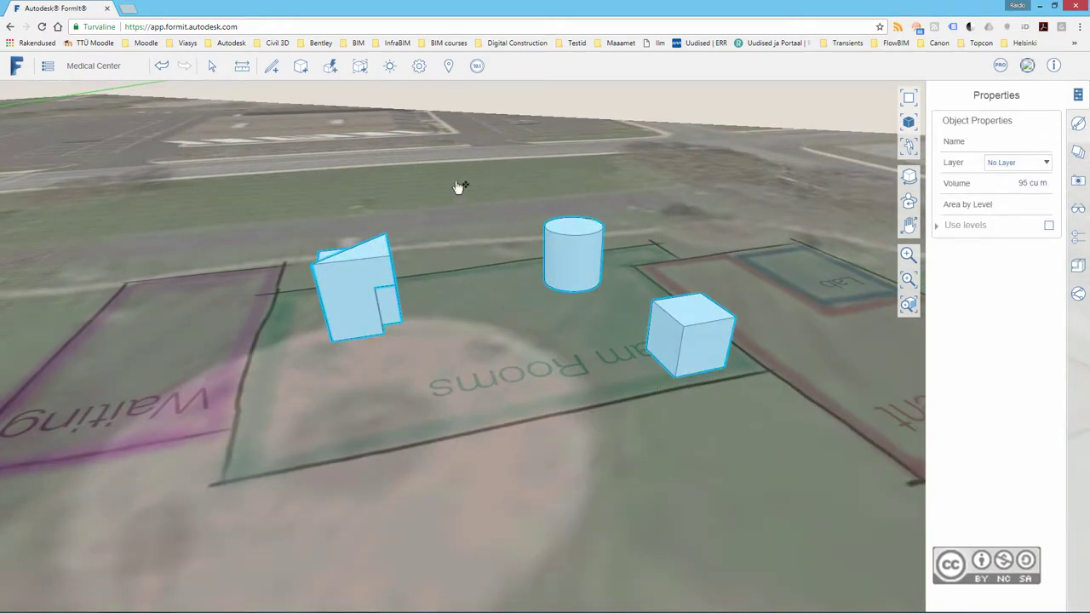
pyautogui.press('Delete')
# - Zoom out and orbit to view the Waiting, Exam Rooms and Outpatient zones from above
pyautogui.scroll(-2, 379, 256)
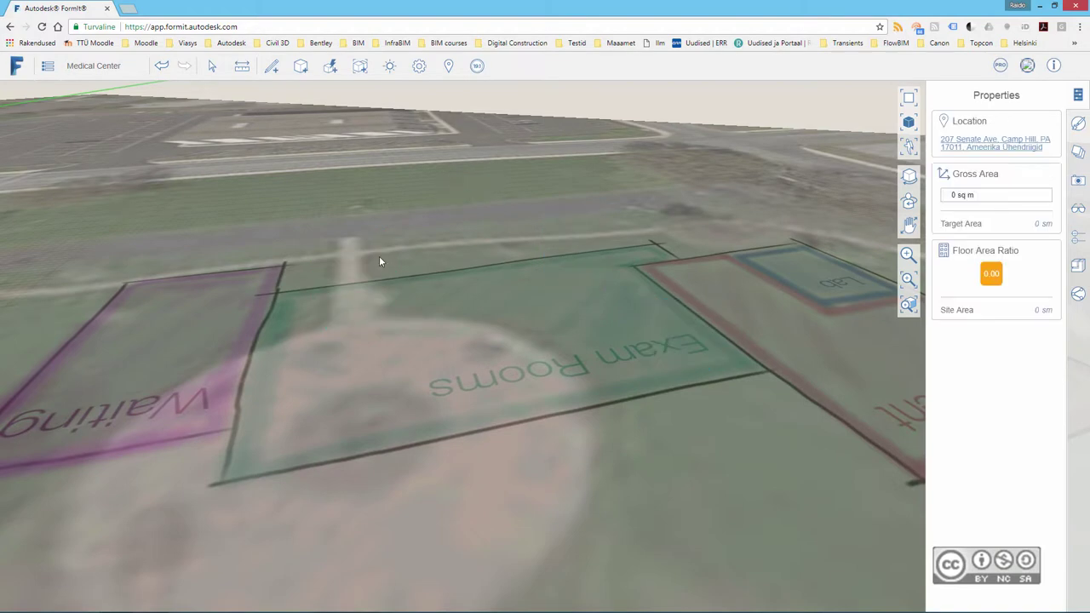
pyautogui.scroll(-3, 463, 344)
pyautogui.moveTo(463, 344)
pyautogui.mouseDown(button='middle')
pyautogui.moveTo(478, 345)
pyautogui.moveTo(422, 377)
pyautogui.moveTo(549, 367)
pyautogui.moveTo(593, 405)
pyautogui.mouseUp(button='middle')
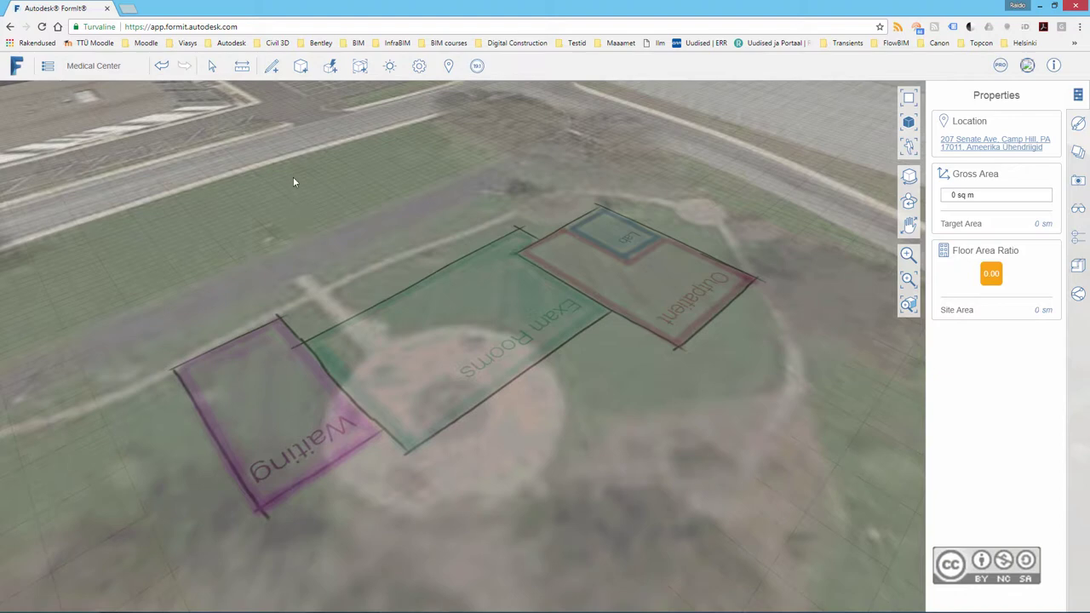
# - Turn off Snap to Grid and start a sketch line at the Exam Rooms zone's top corner
pyautogui.click(272, 70)
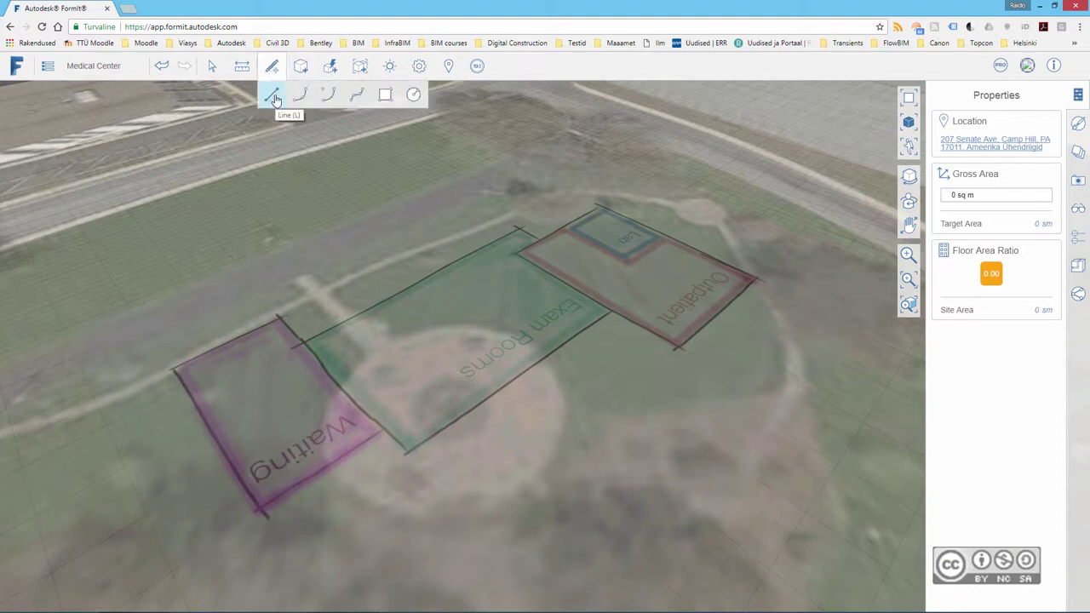
pyautogui.click(275, 99)
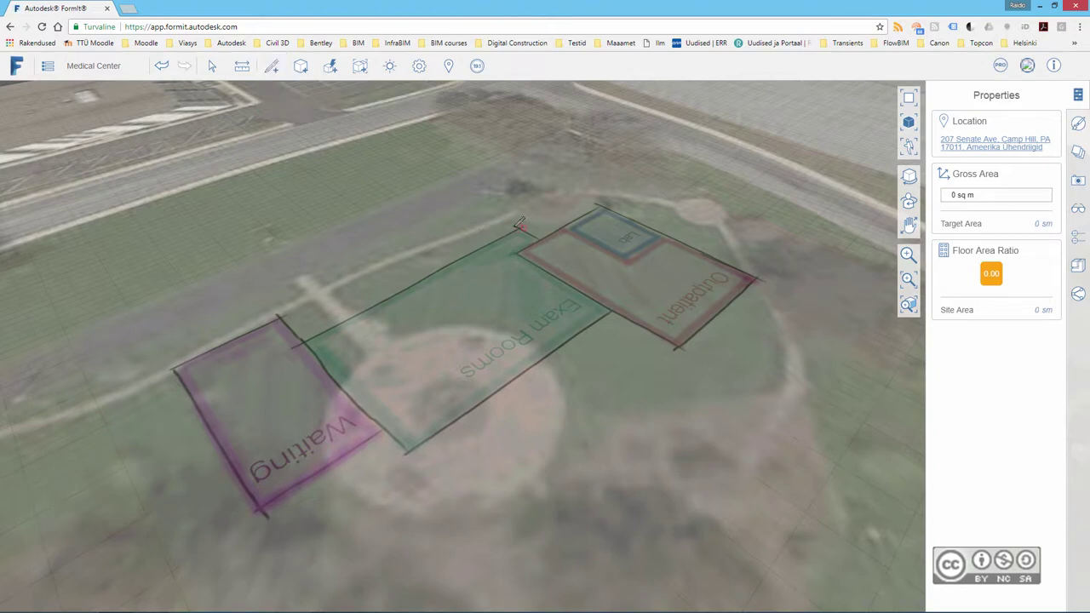
pyautogui.click(405, 168)
pyautogui.click(418, 70)
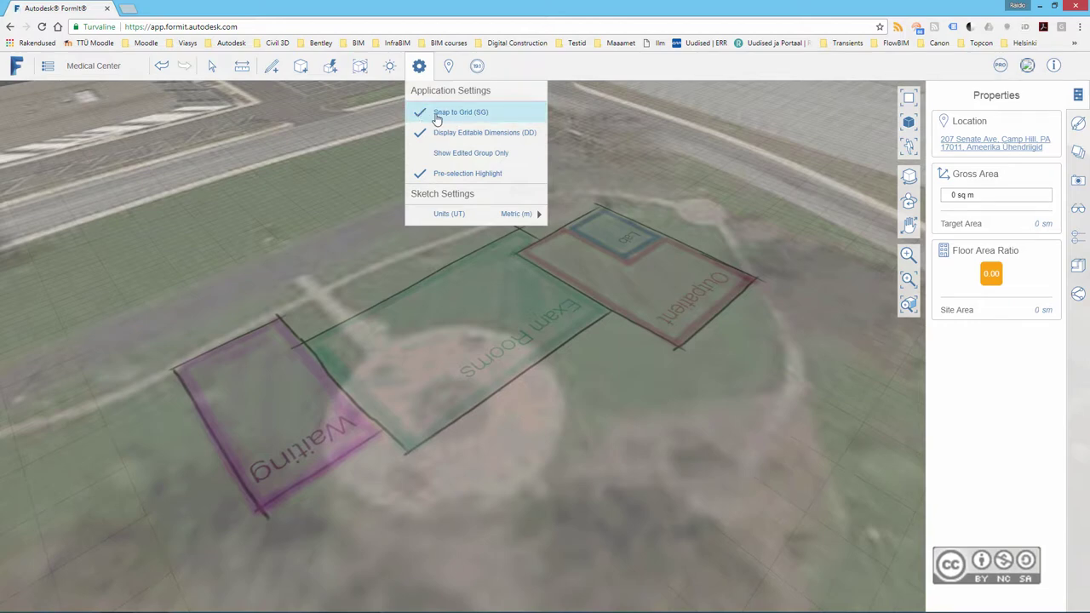
pyautogui.click(463, 119)
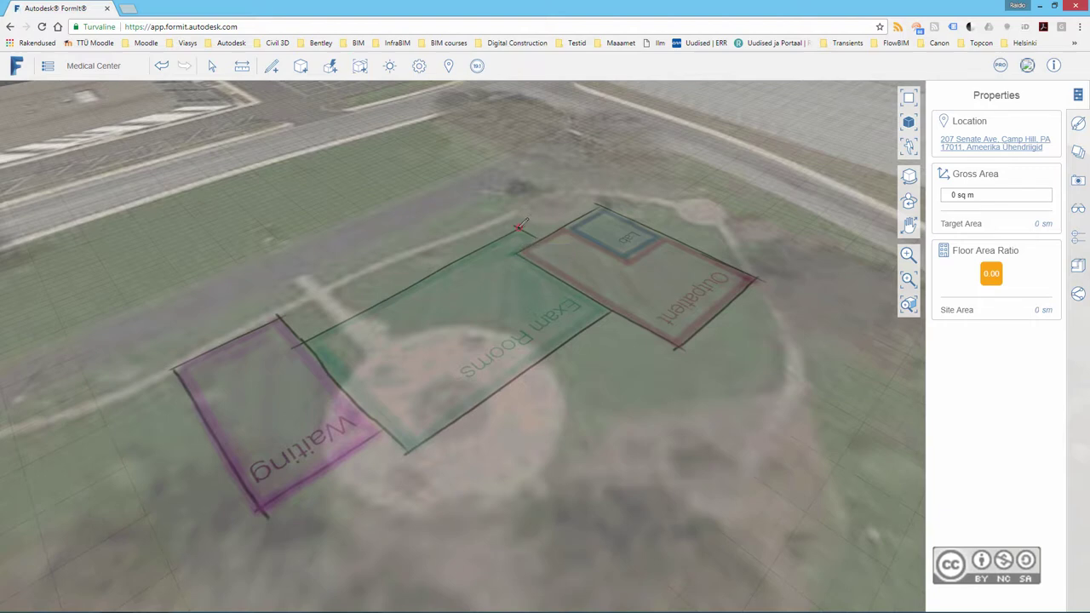
pyautogui.click(518, 226)
# - Trace a closed outline through the Waiting, Exam Rooms and Outpatient corners, forming a flat face
pyautogui.click(303, 338)
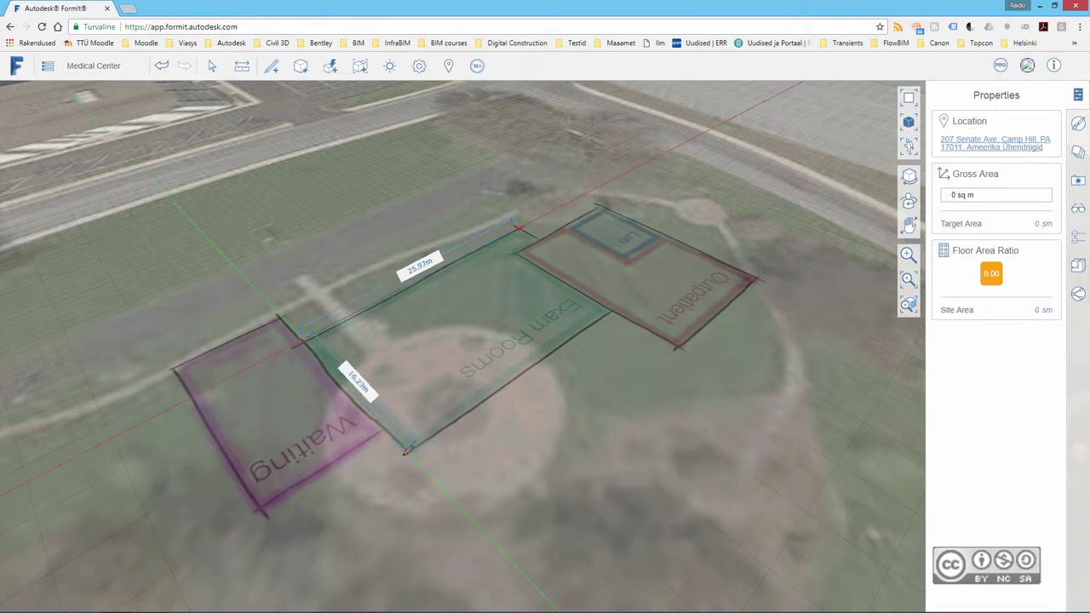
pyautogui.click(408, 447)
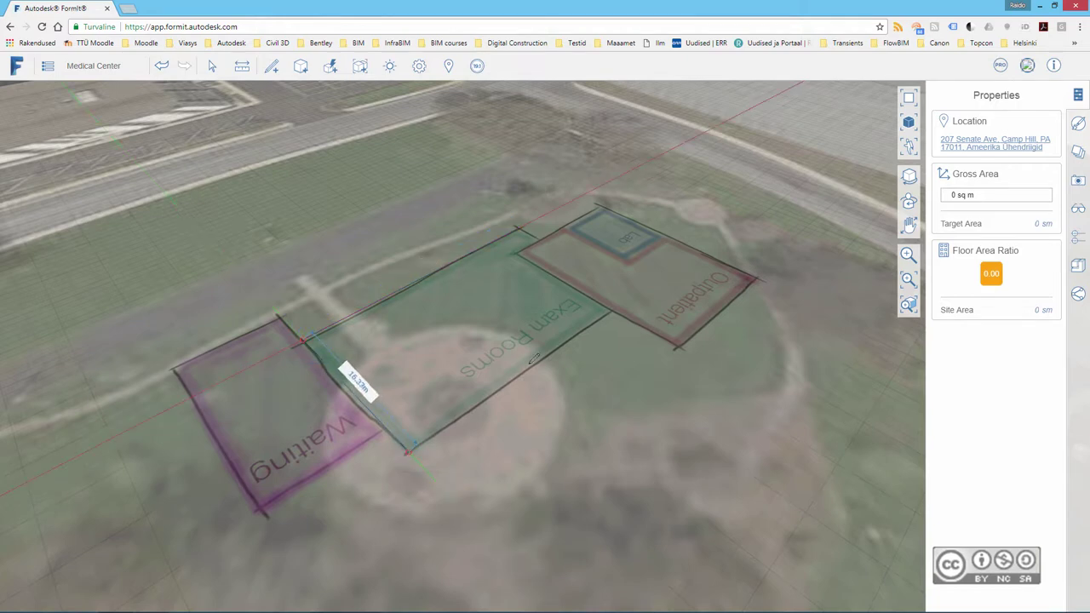
pyautogui.click(608, 303)
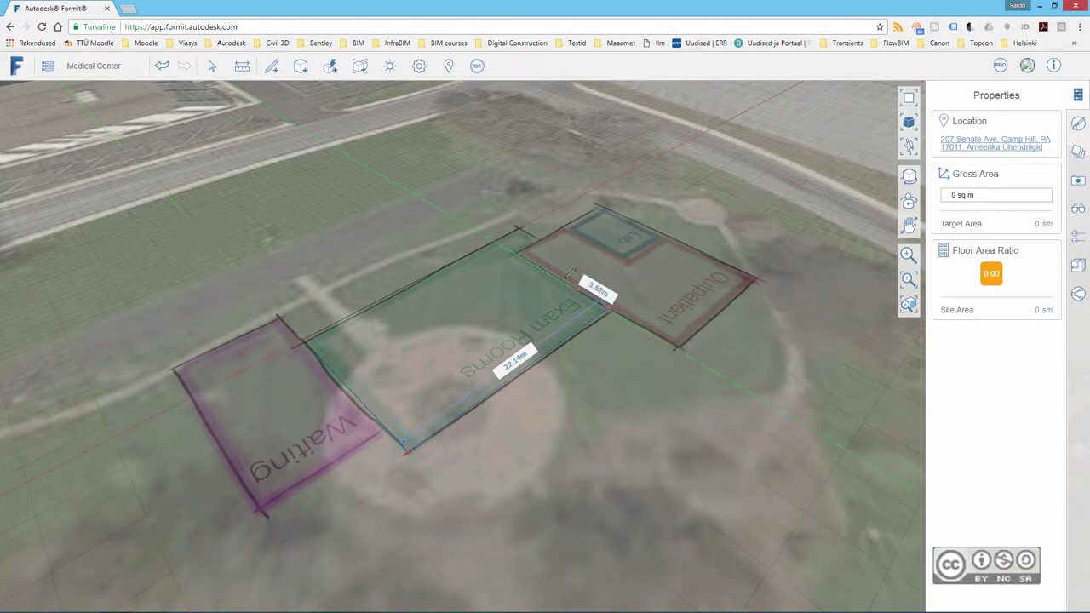
pyautogui.click(517, 234)
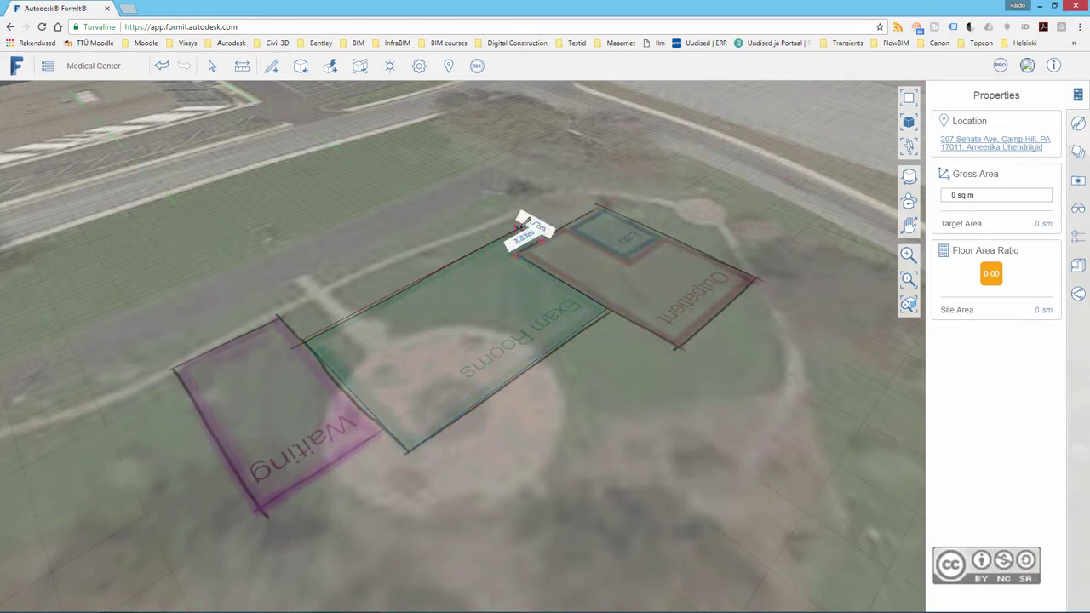
pyautogui.click(519, 228)
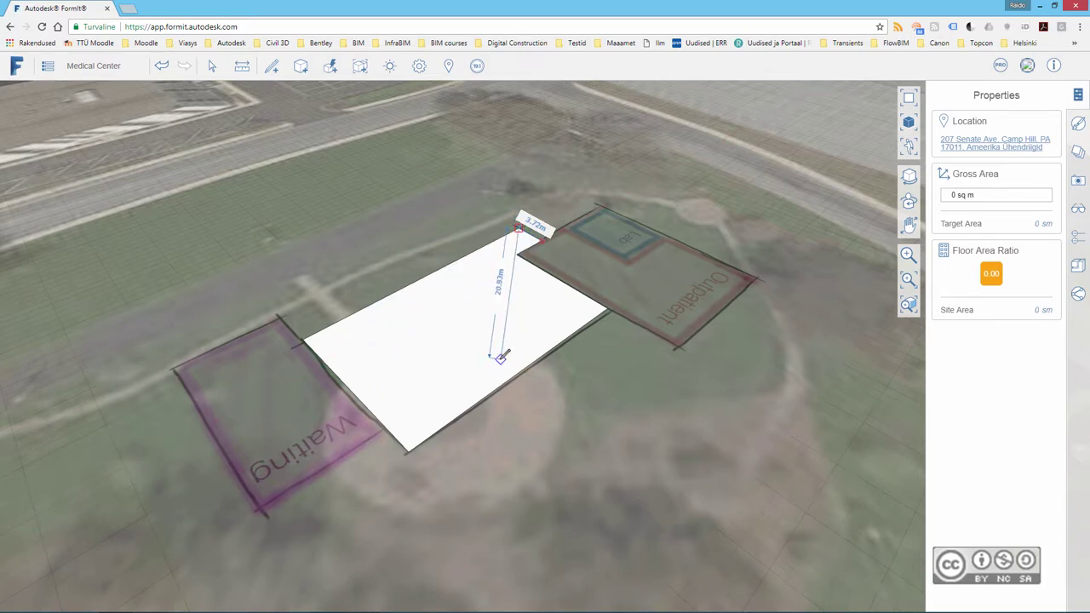
pyautogui.press('Escape')
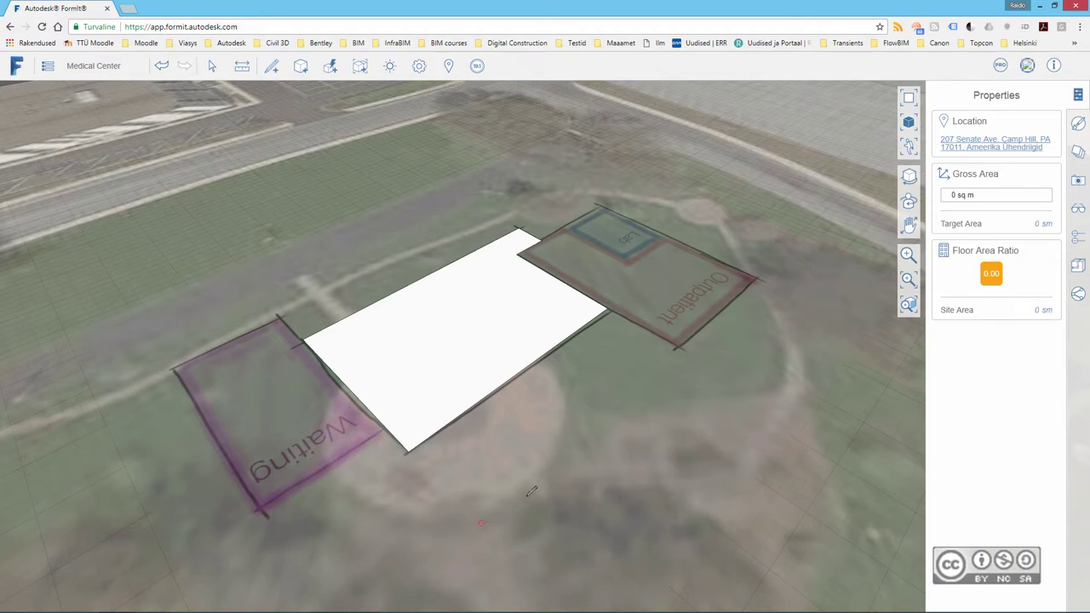
pyautogui.click(480, 518)
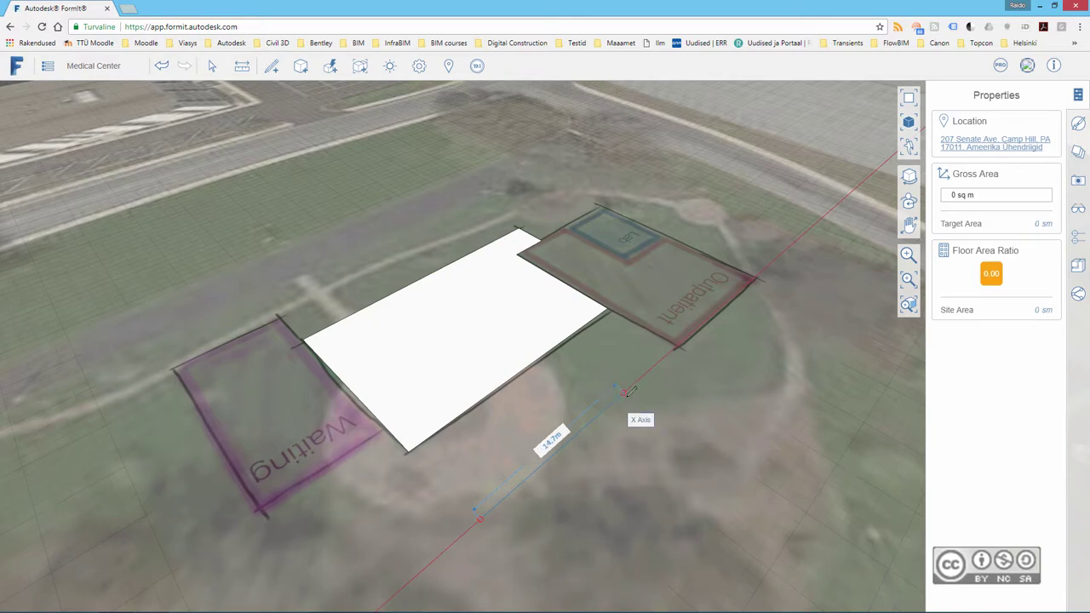
pyautogui.press('Tab')
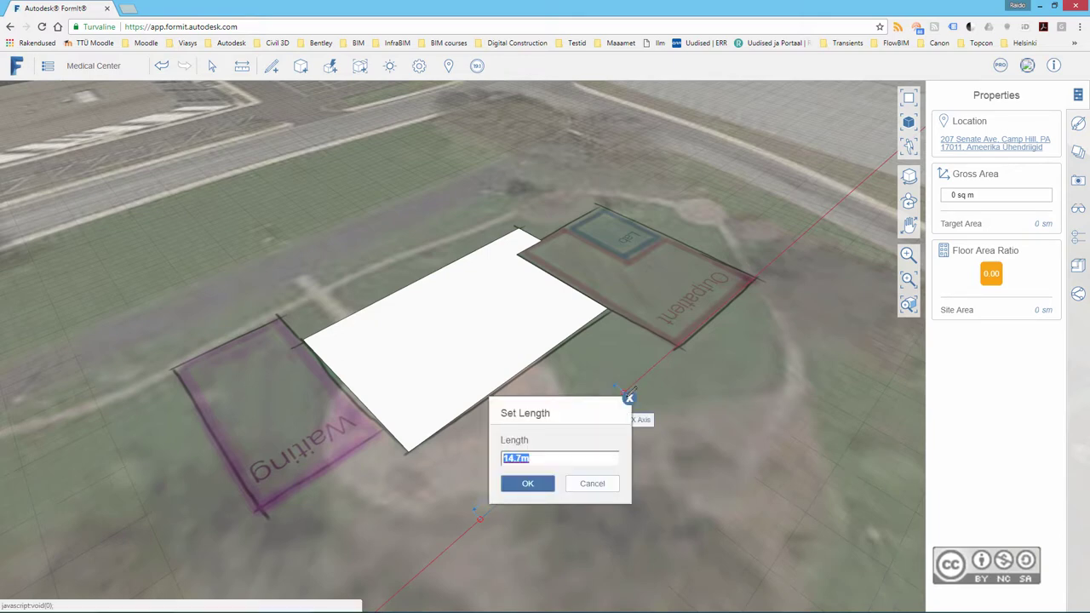
pyautogui.write('12.9')
pyautogui.write('9')
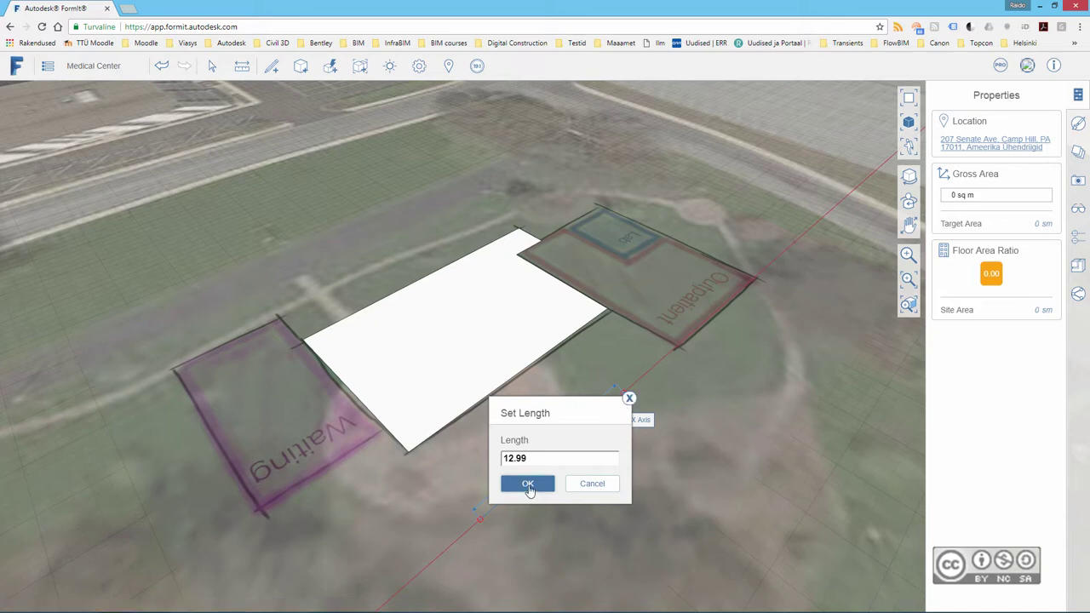
pyautogui.click(525, 485)
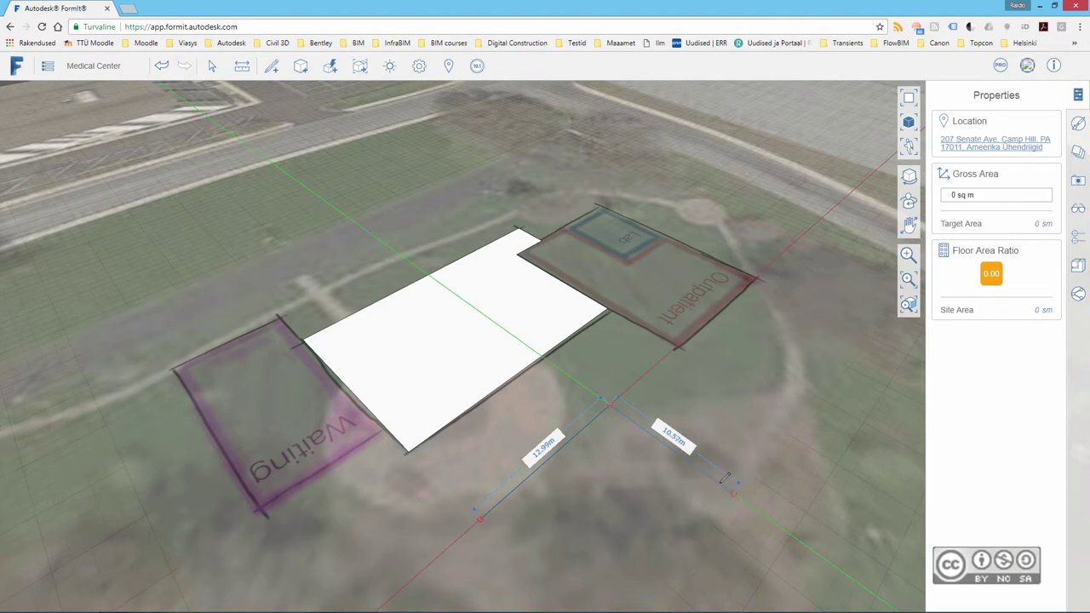
pyautogui.press('Escape')
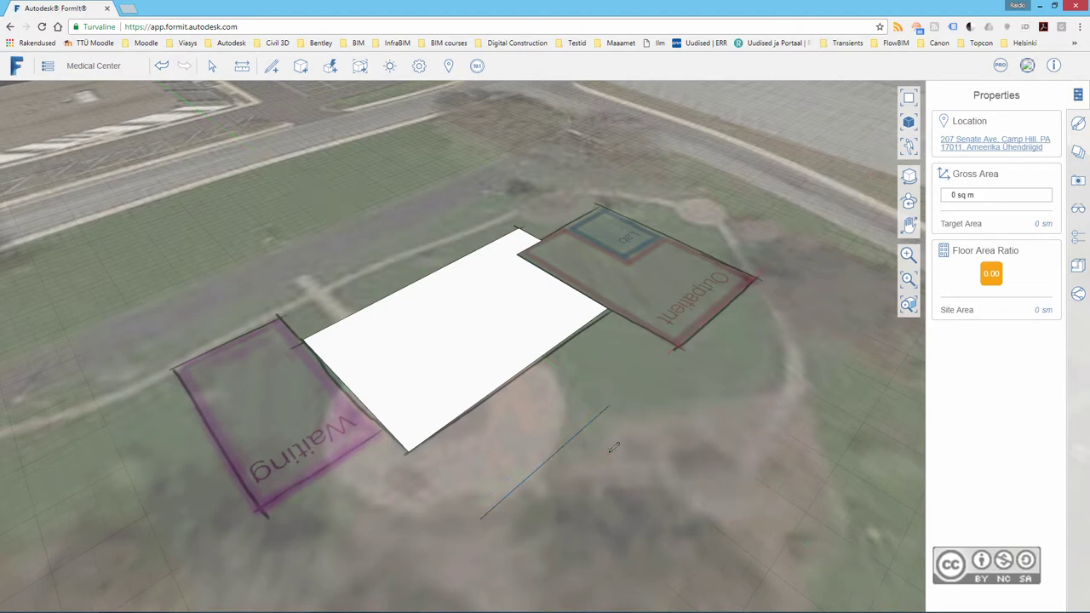
pyautogui.click(570, 440)
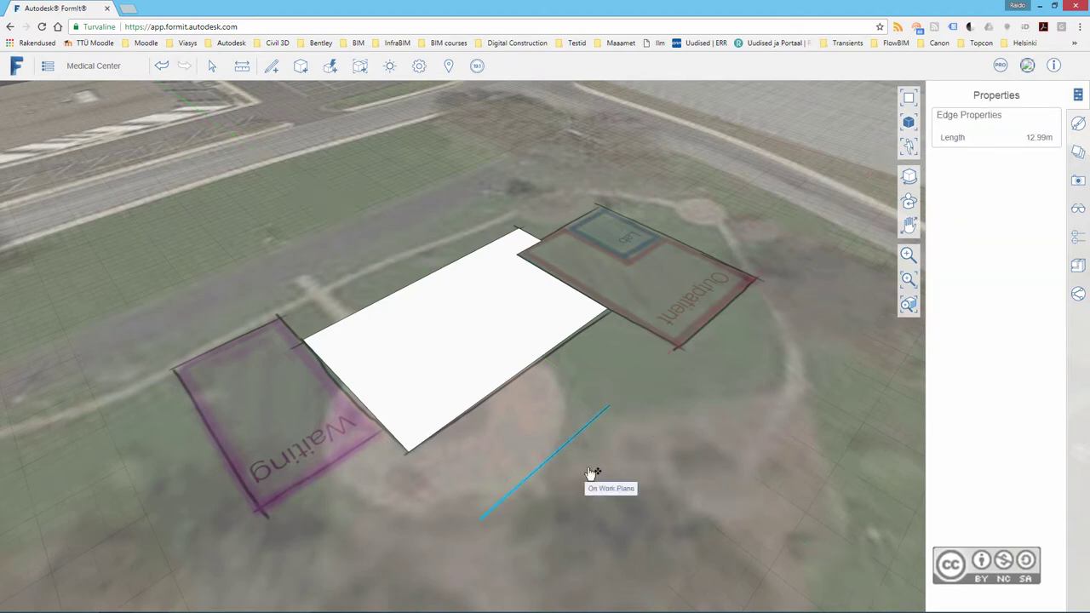
pyautogui.press('Delete')
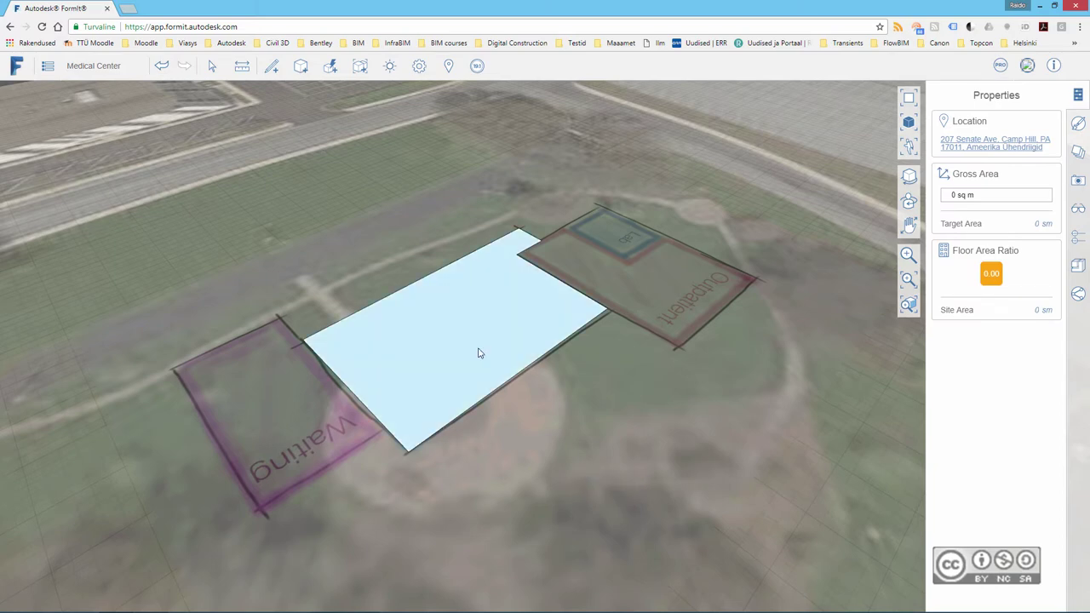
# - Push/pull the 376 sq m face up to an exact height of 9 m
pyautogui.click(440, 335)
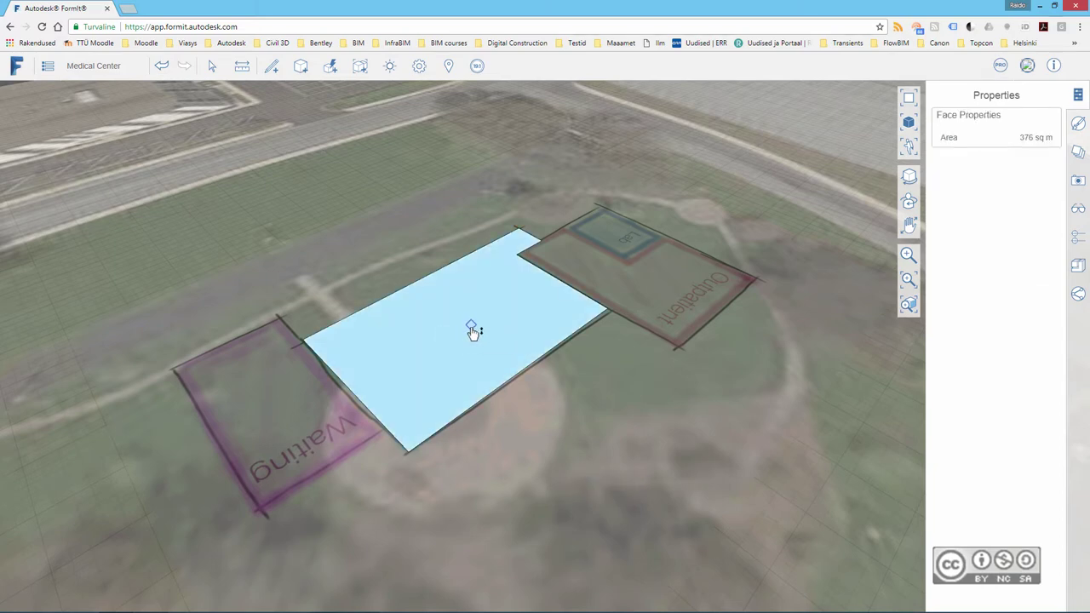
pyautogui.moveTo(474, 332); pyautogui.dragTo(460, 211)
pyautogui.press('Tab')
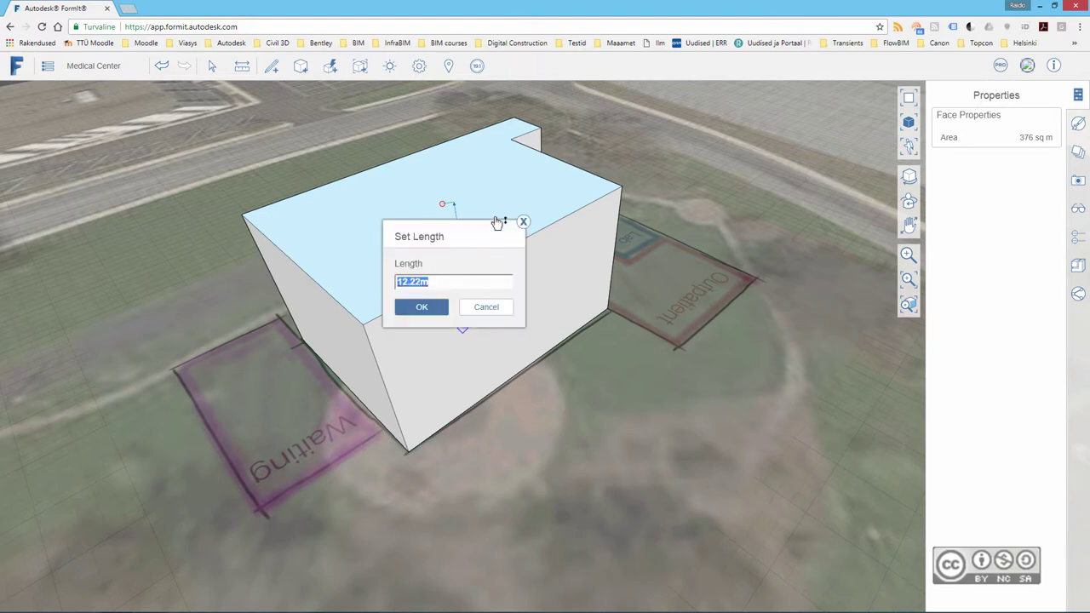
pyautogui.write('9')
pyautogui.click(421, 308)
pyautogui.click(554, 438)
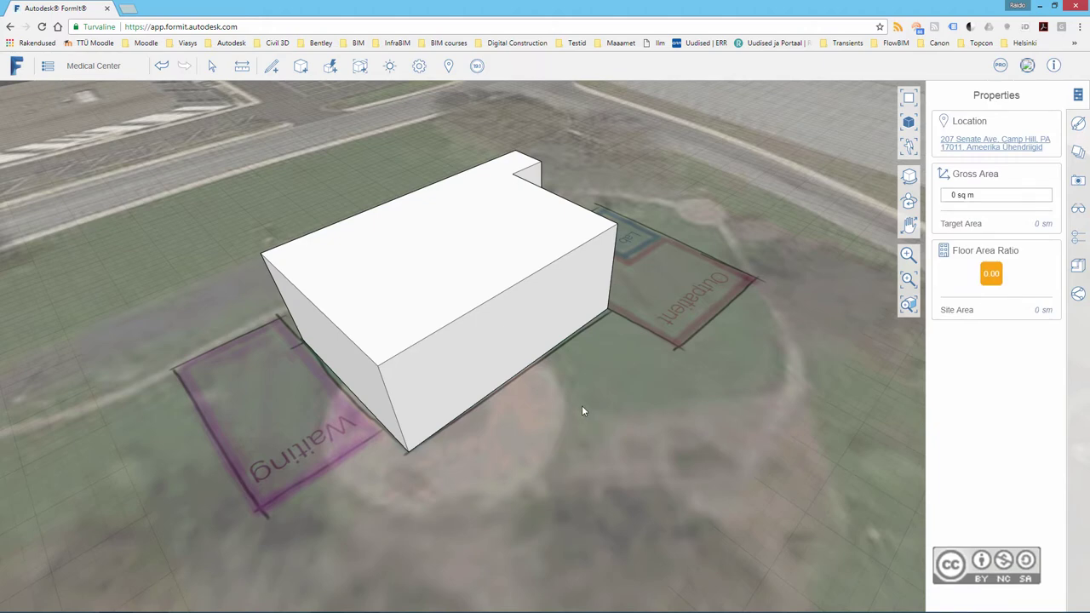
# - Sketch a three-point arc about 13.1 m long on the ground in front of the block
pyautogui.click(272, 70)
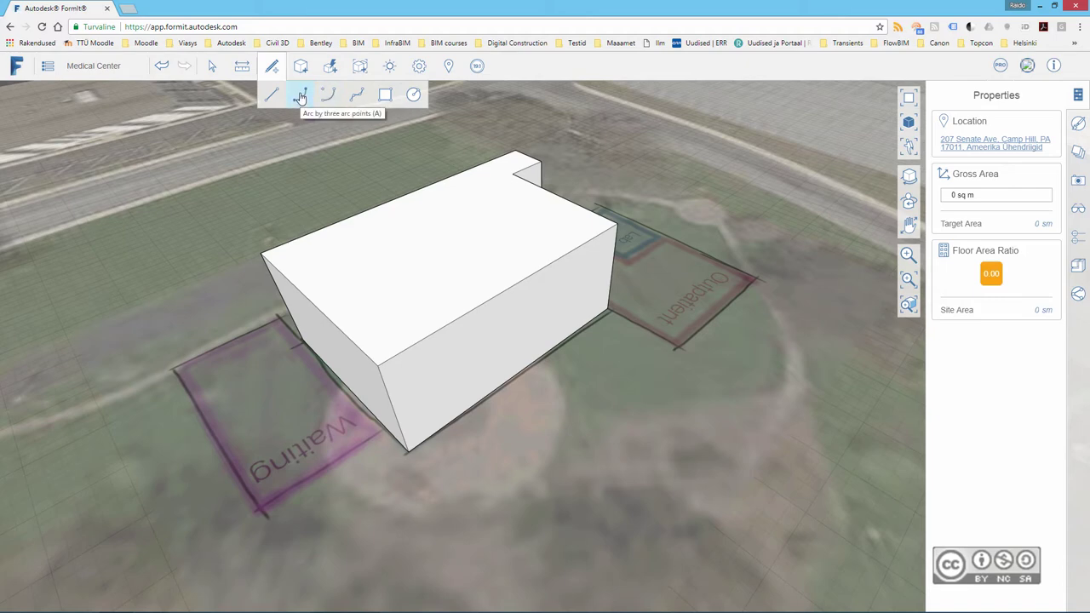
pyautogui.click(300, 97)
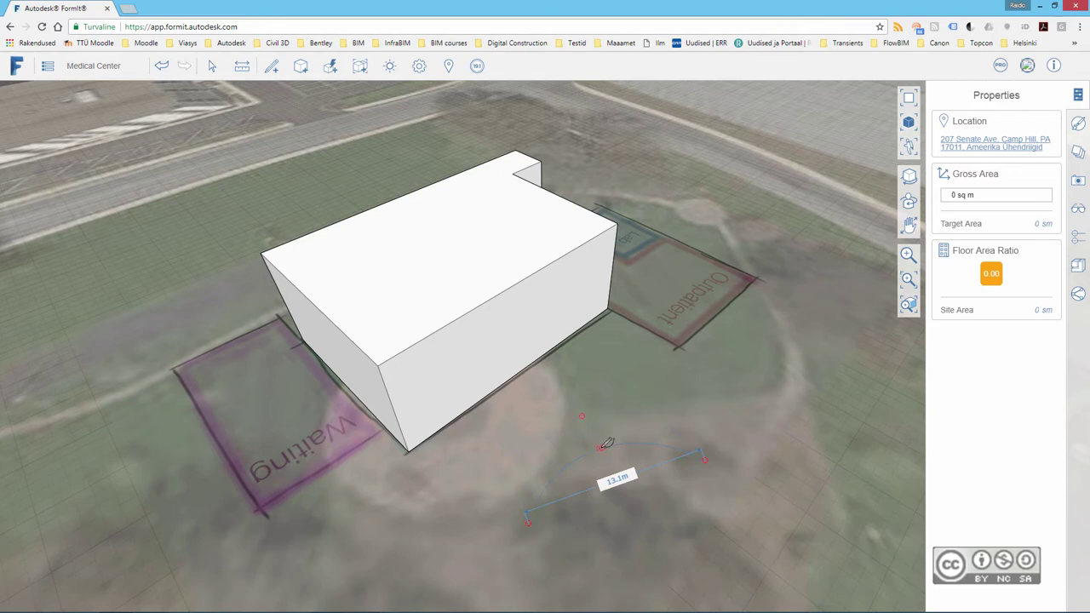
pyautogui.click(607, 439)
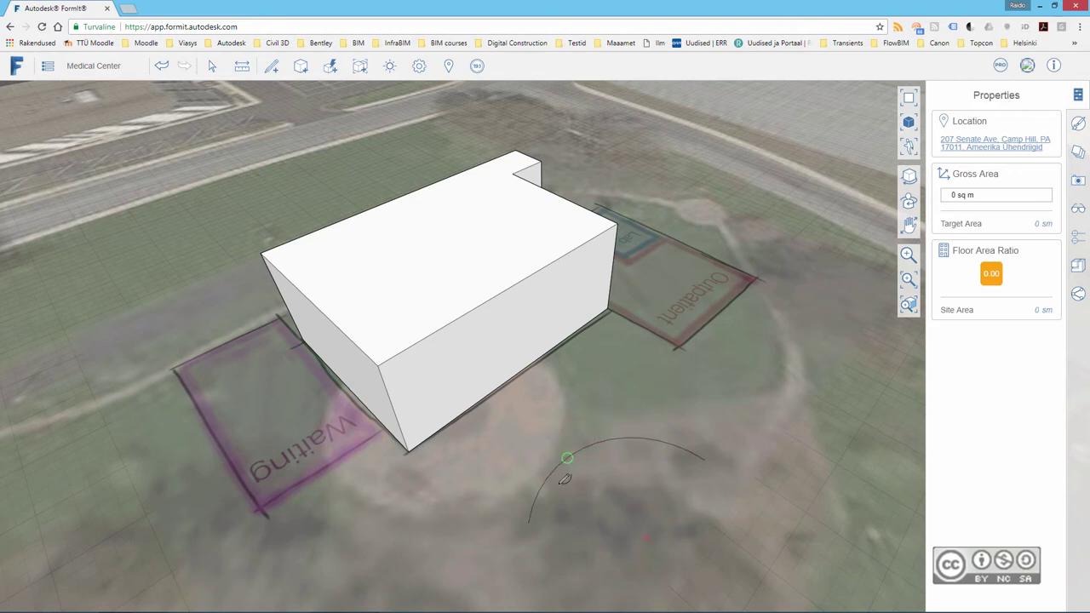
pyautogui.moveTo(623, 435); pyautogui.dragTo(567, 406, button='middle')
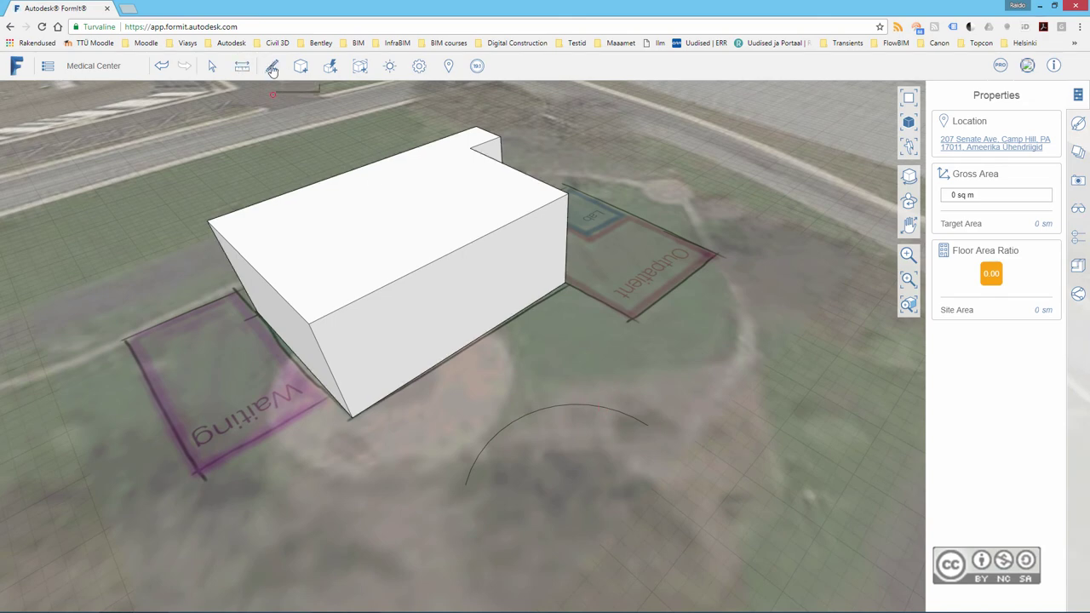
# - Draw a circle of about 4.53 m radius right of the arc and begin a rectangle below it
pyautogui.click(413, 96)
pyautogui.click(729, 416)
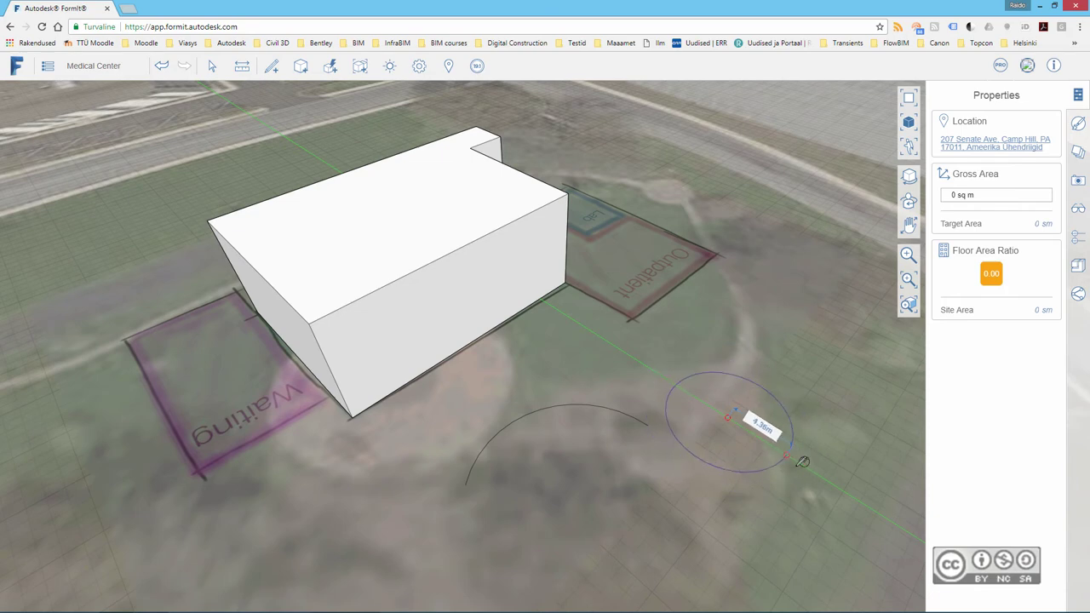
pyautogui.press('Tab')
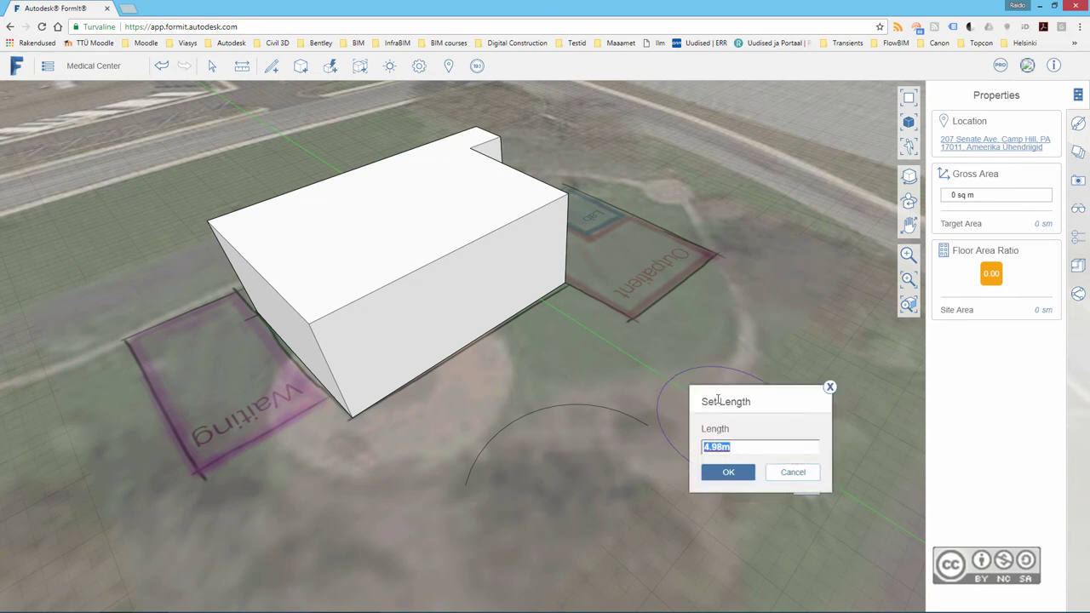
pyautogui.click(793, 473)
pyautogui.click(789, 455)
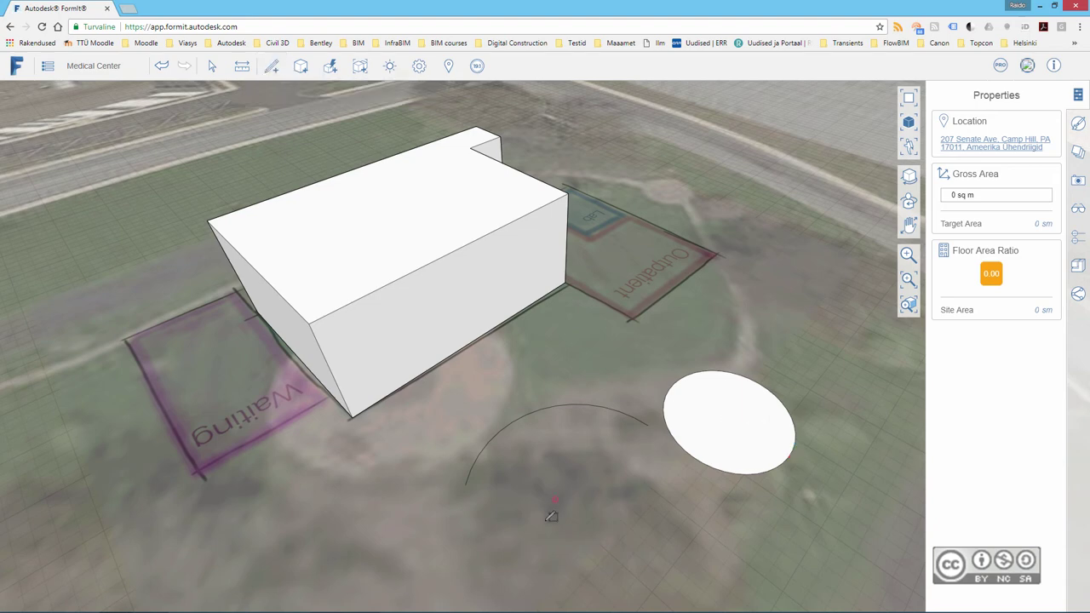
pyautogui.click(500, 551)
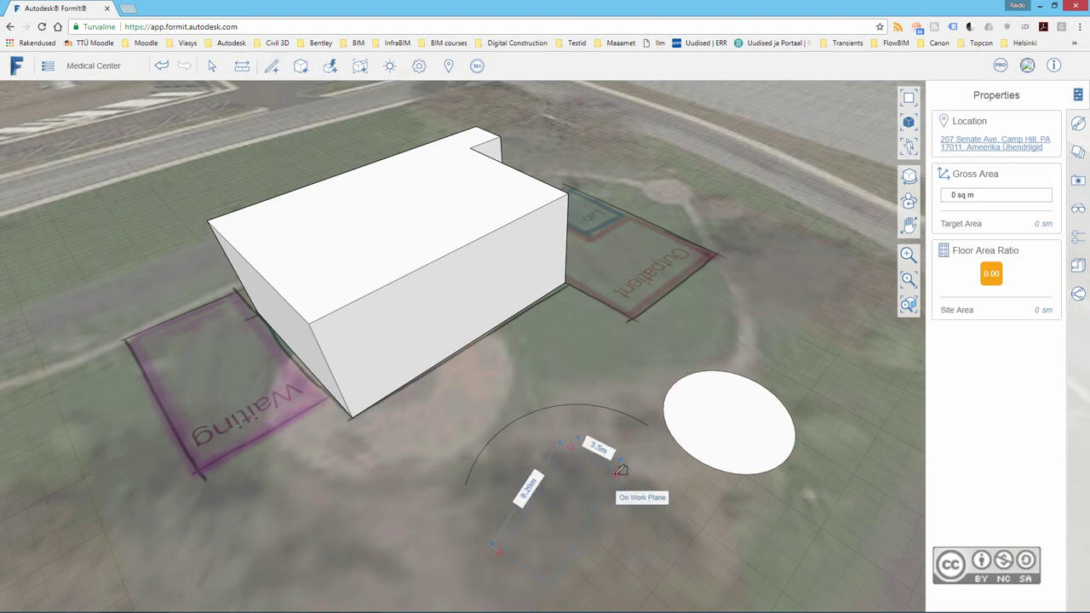
# - Finish the 8.59 m by 3.5 m rectangle, then delete the arc, circle and rectangle
pyautogui.click(617, 471)
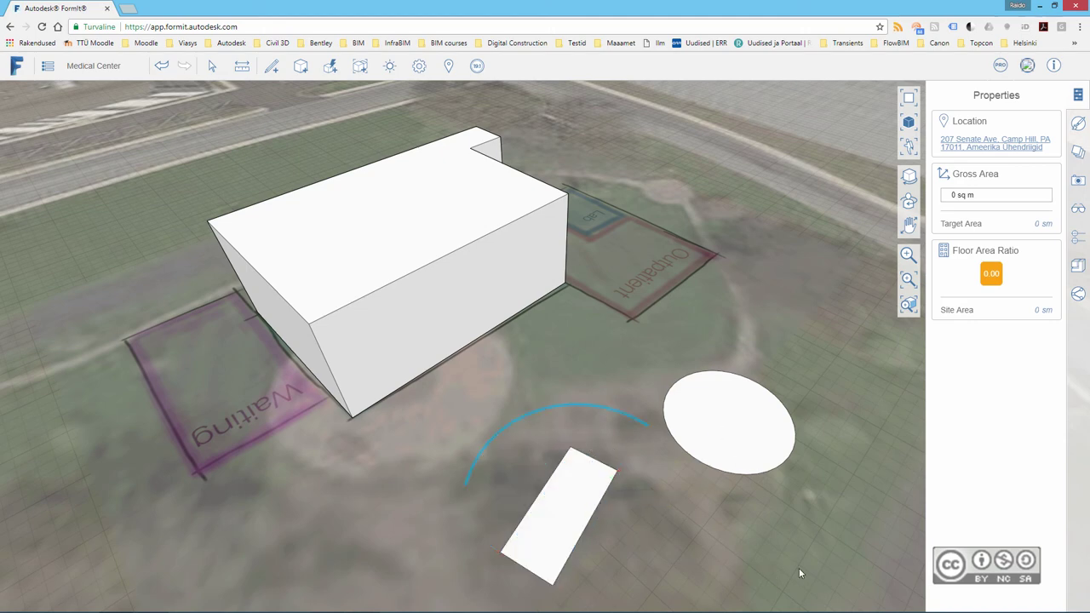
pyautogui.moveTo(795, 576); pyautogui.dragTo(554, 394)
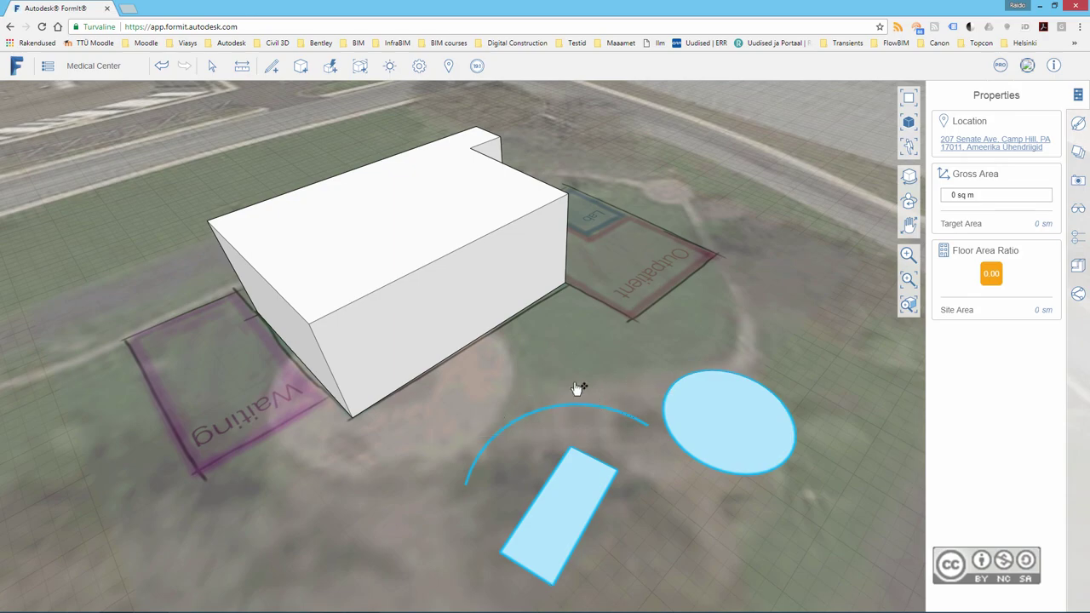
pyautogui.press('Delete')
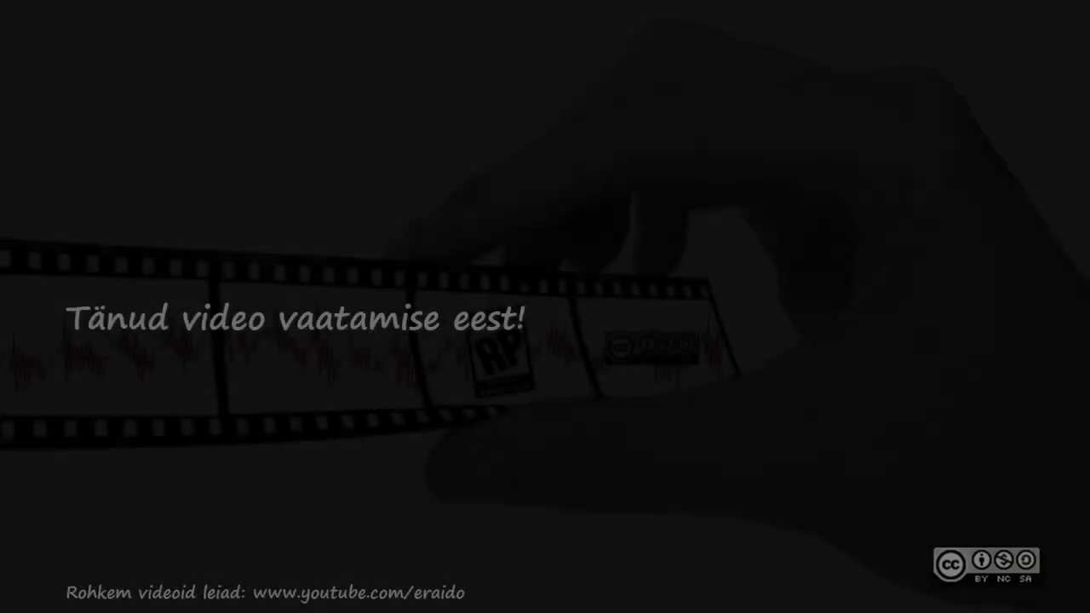